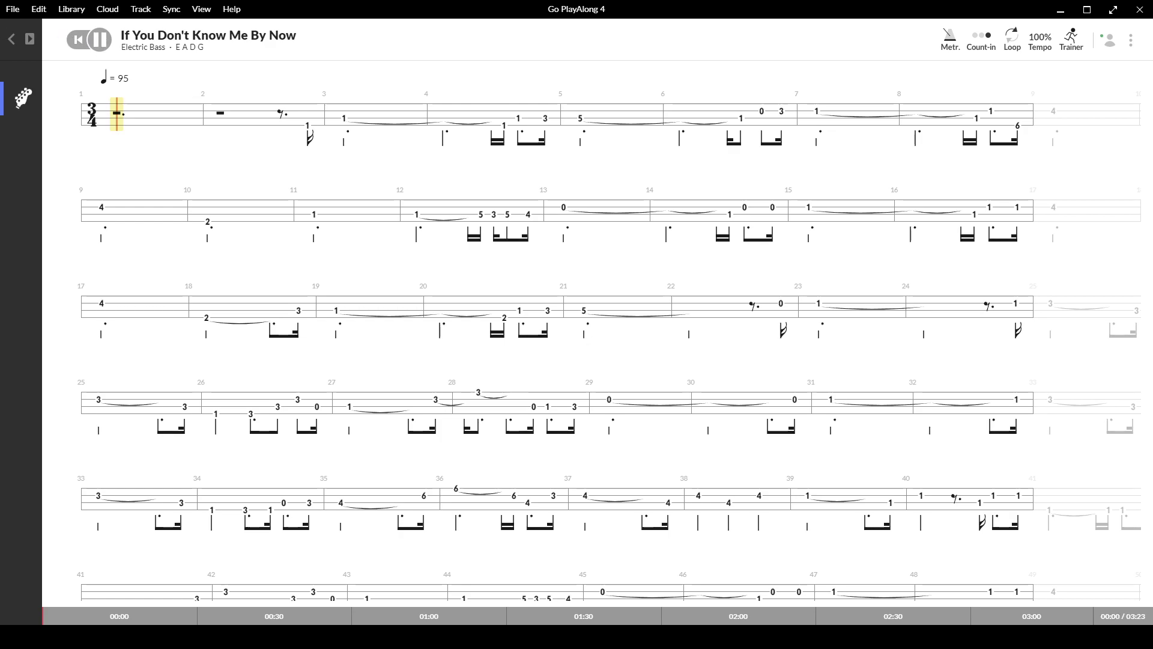
- Start playback of the 'If You Don't Know Me By Now' bass tab, beginning at measure three
{"action": "key", "text": "space"}
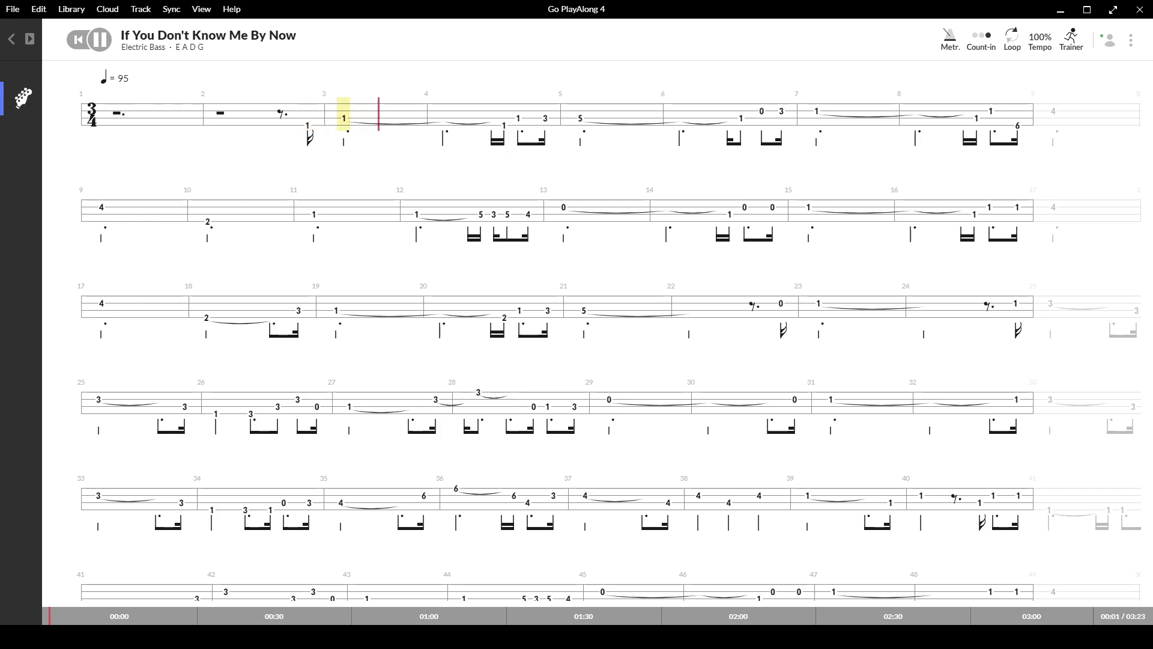